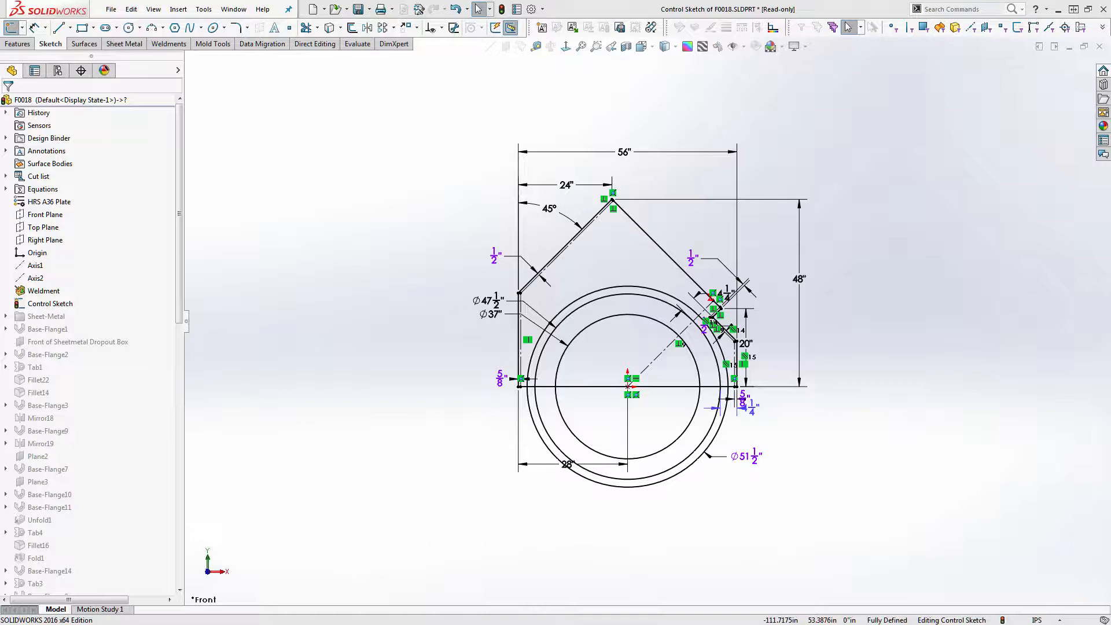
Step: Add the text "O.A. WIDTH" after the value of the overall horizontal dimension above the profile
scroll(771, 492, "down", 1)
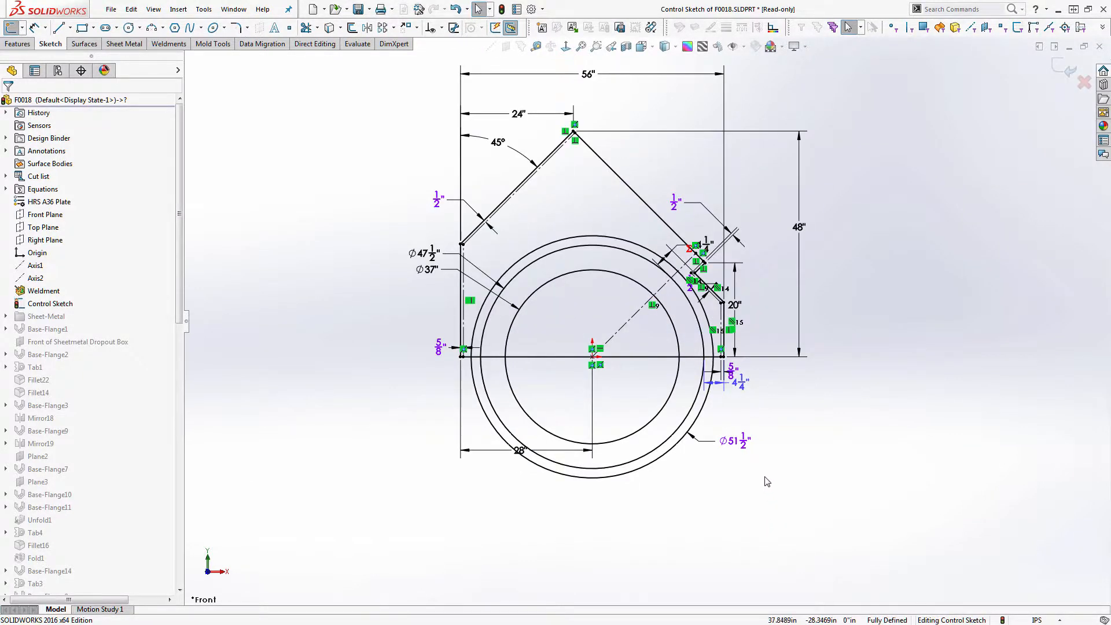
scroll(767, 481, "down", 2)
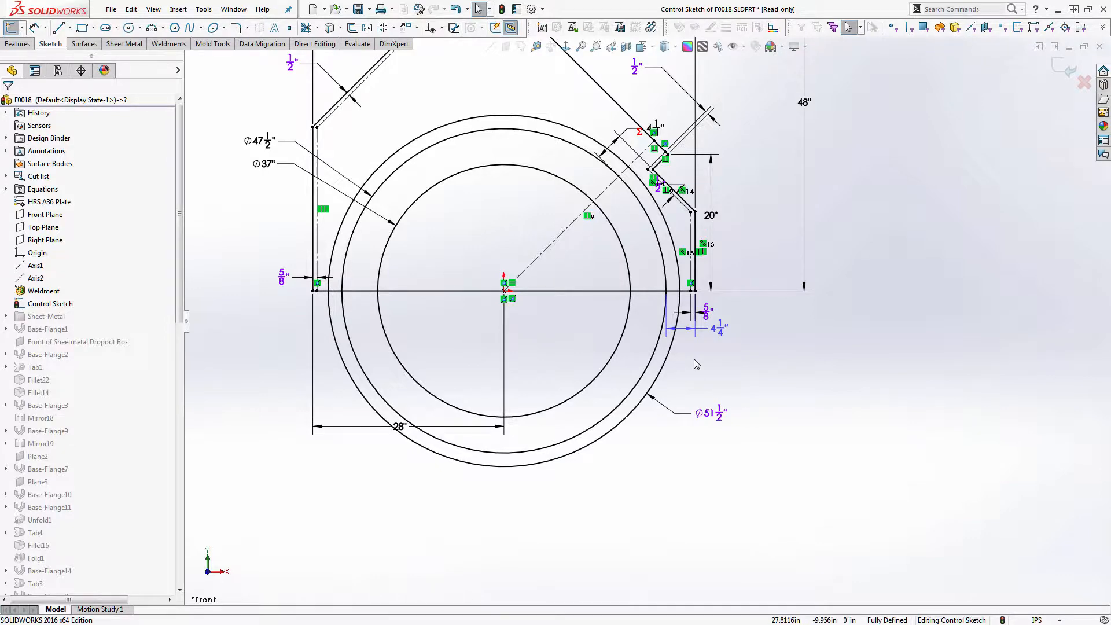
scroll(642, 318, "up", 1)
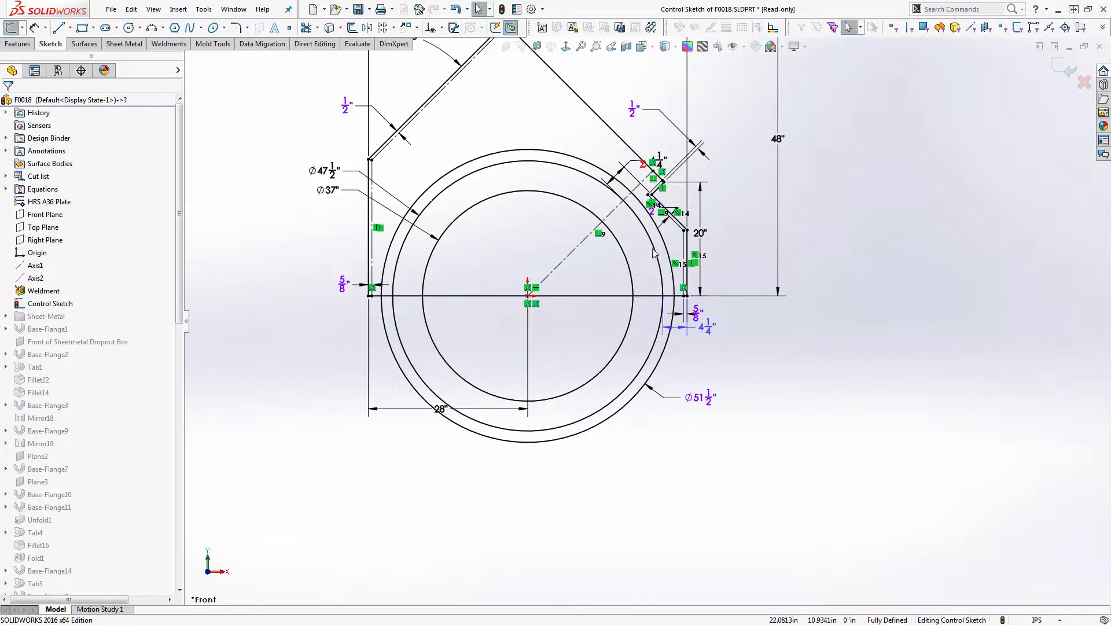
scroll(652, 250, "up", 2)
scroll(550, 104, "down", 1)
scroll(550, 111, "up", 1)
scroll(556, 117, "down", 2)
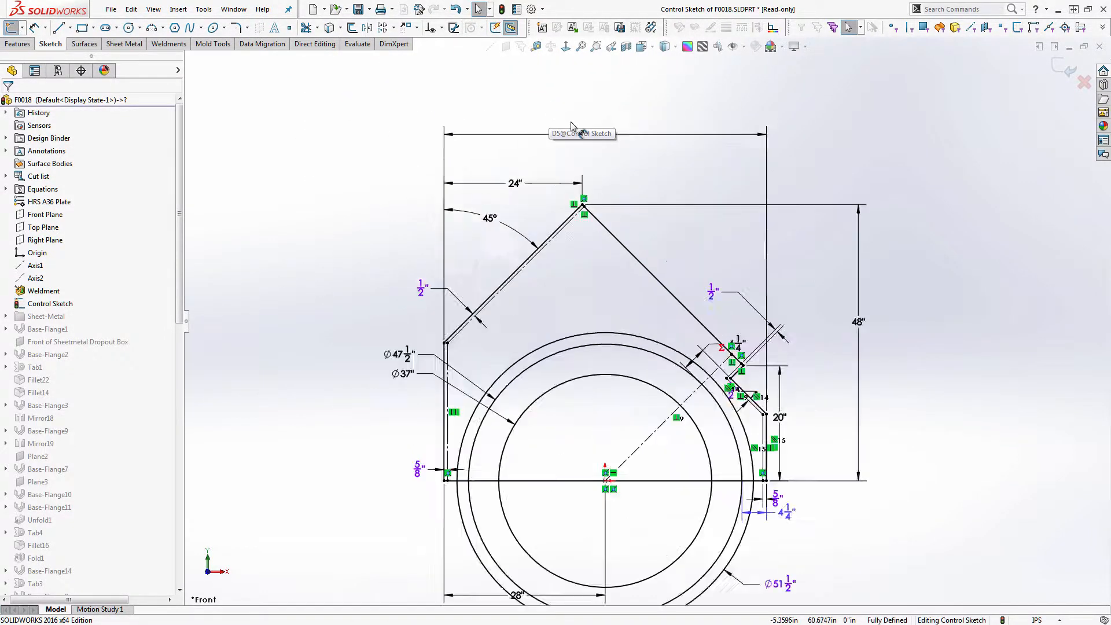
scroll(572, 126, "down", 1)
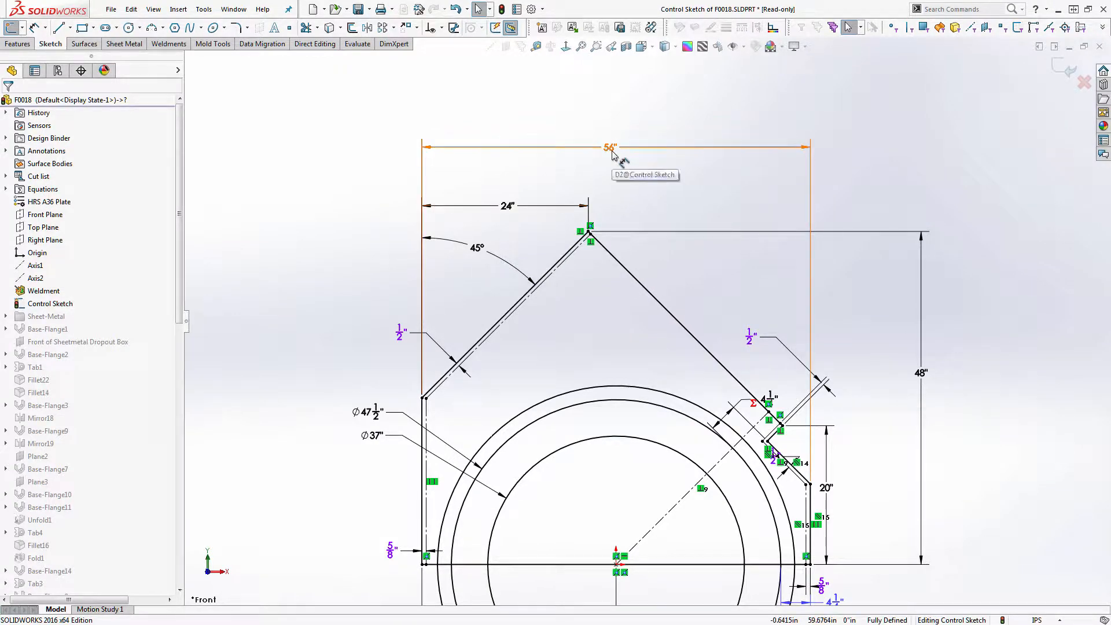
left_click(611, 152)
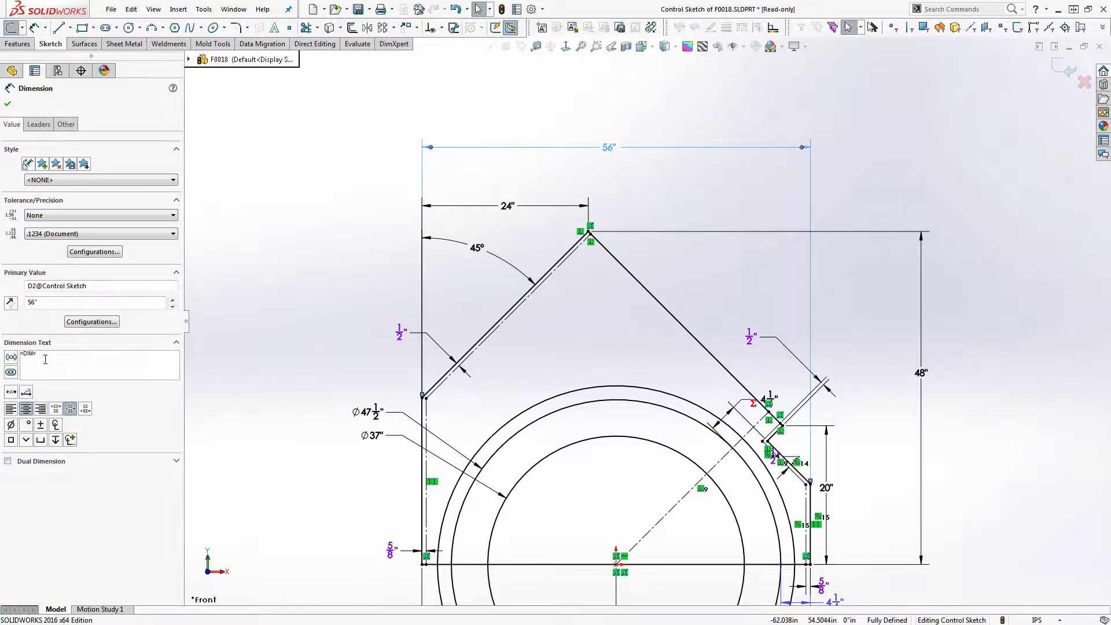
type("O.A. WIDTH")
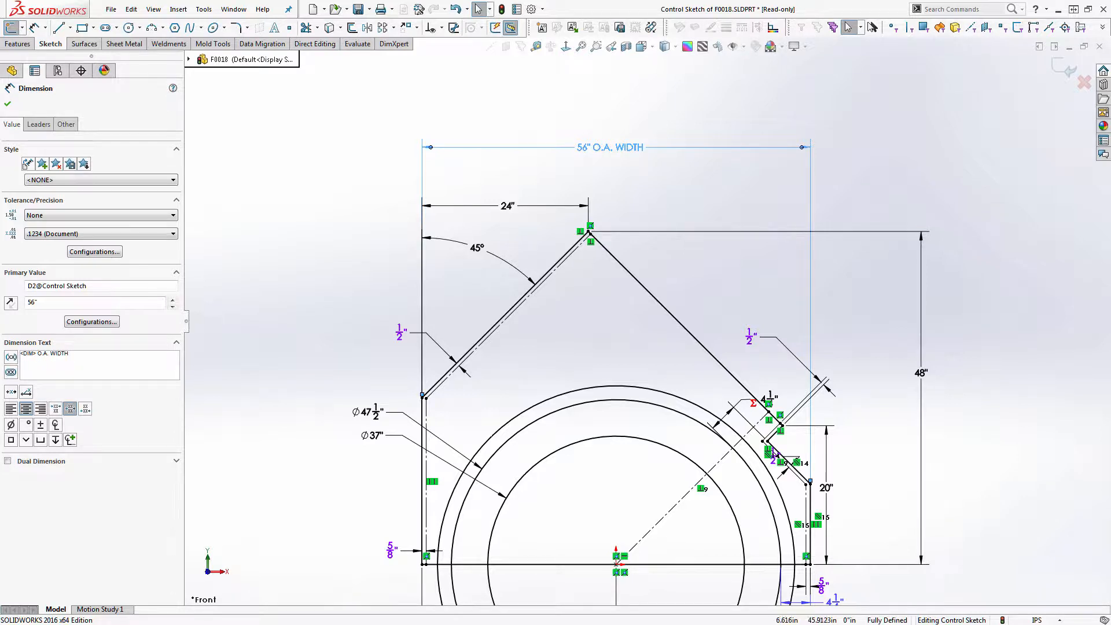
Step: Add the text "O.A. HEIGHT" after the value of the overall vertical dimension beside the profile
left_click(921, 347)
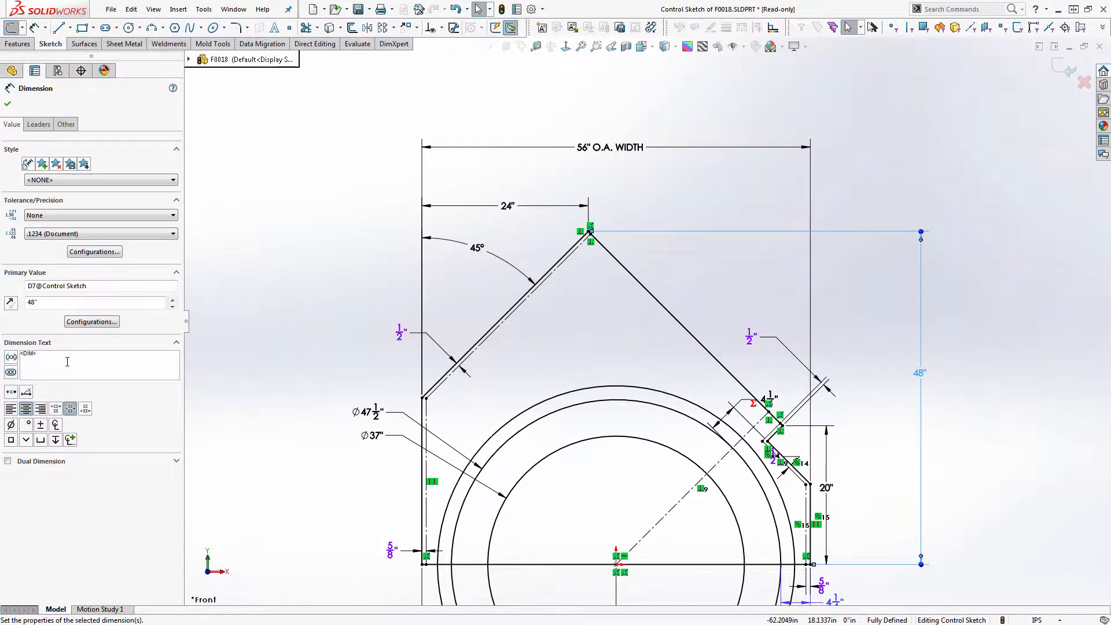
type("O.A. HEIGHT")
left_click(336, 290)
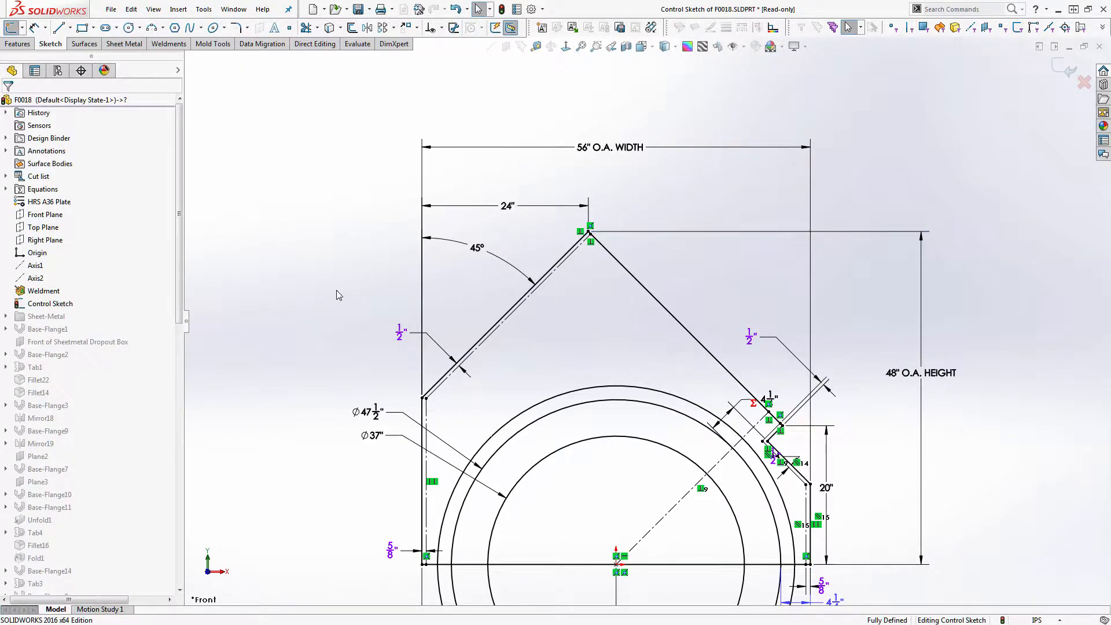
Step: Label the outermost circle's diameter dimension "SEAL OPENING" and move it farther below and away from the circle
key("f")
scroll(726, 516, "down", 3)
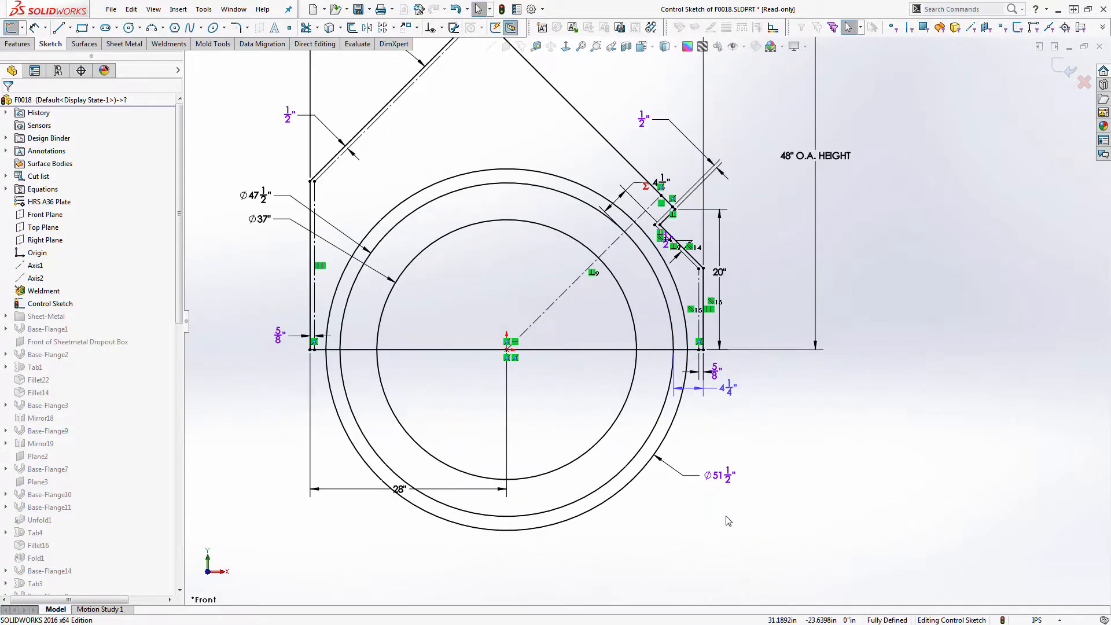
left_click(692, 483)
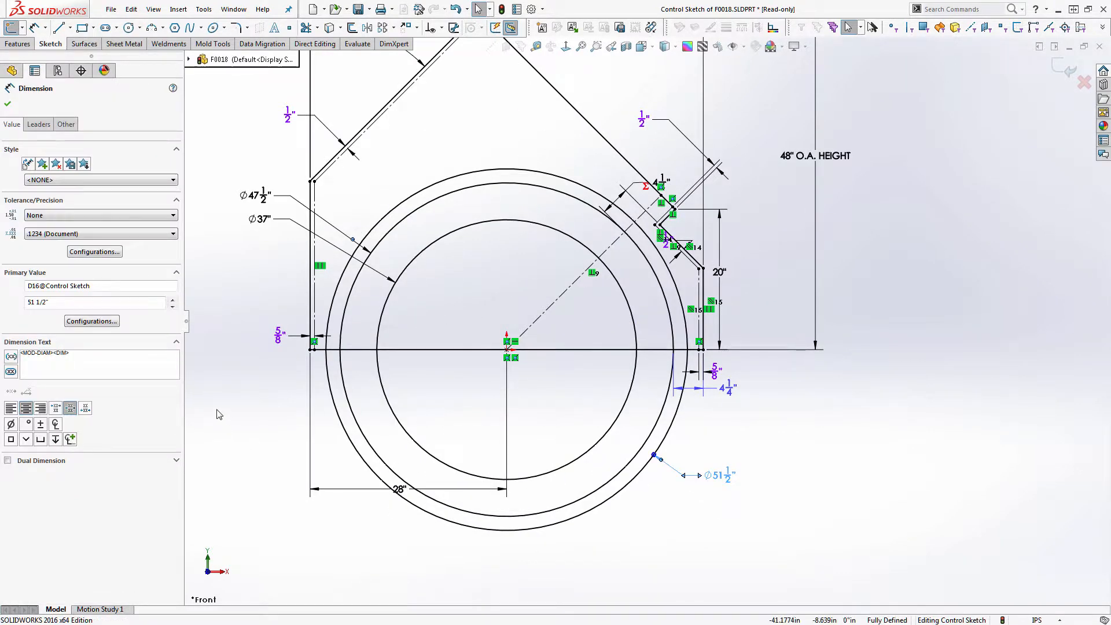
type("SEAL OP")
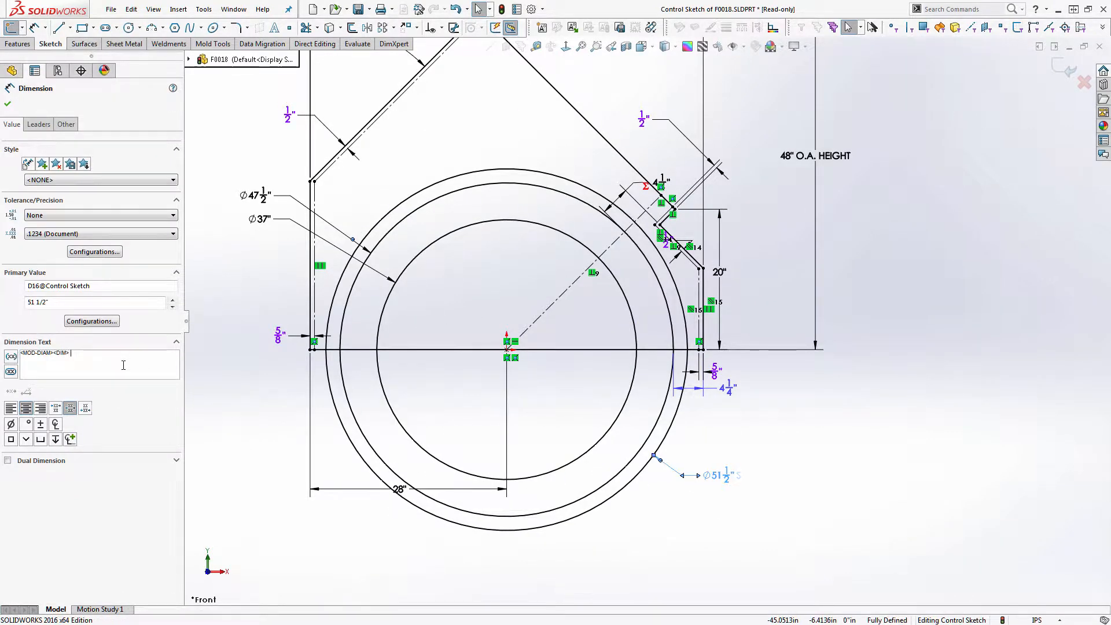
type("ENING")
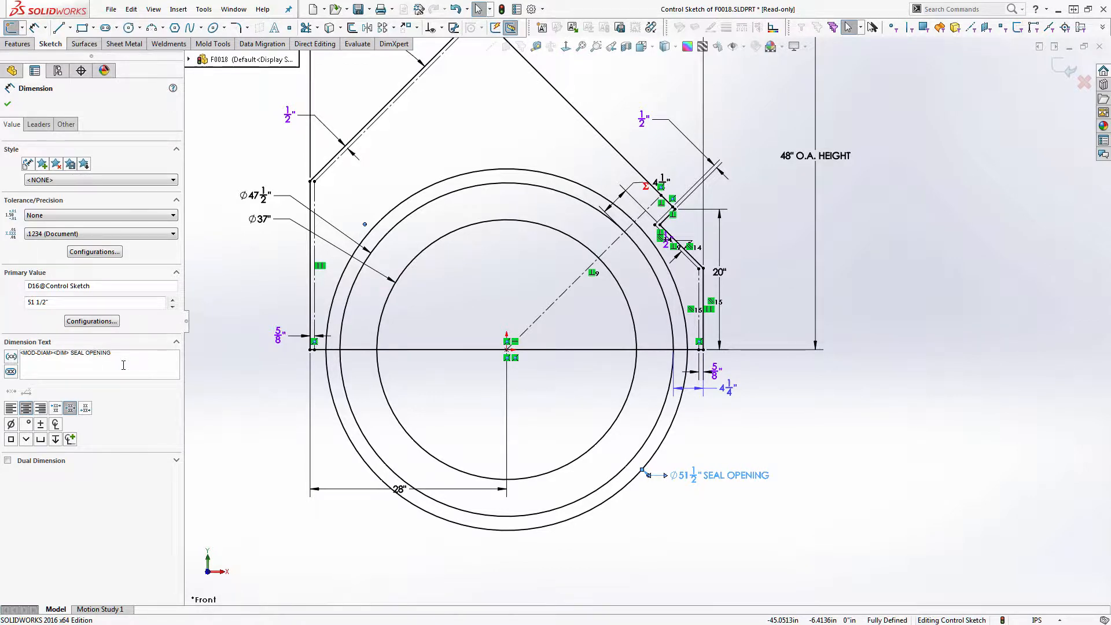
left_click_drag(721, 472, 755, 508)
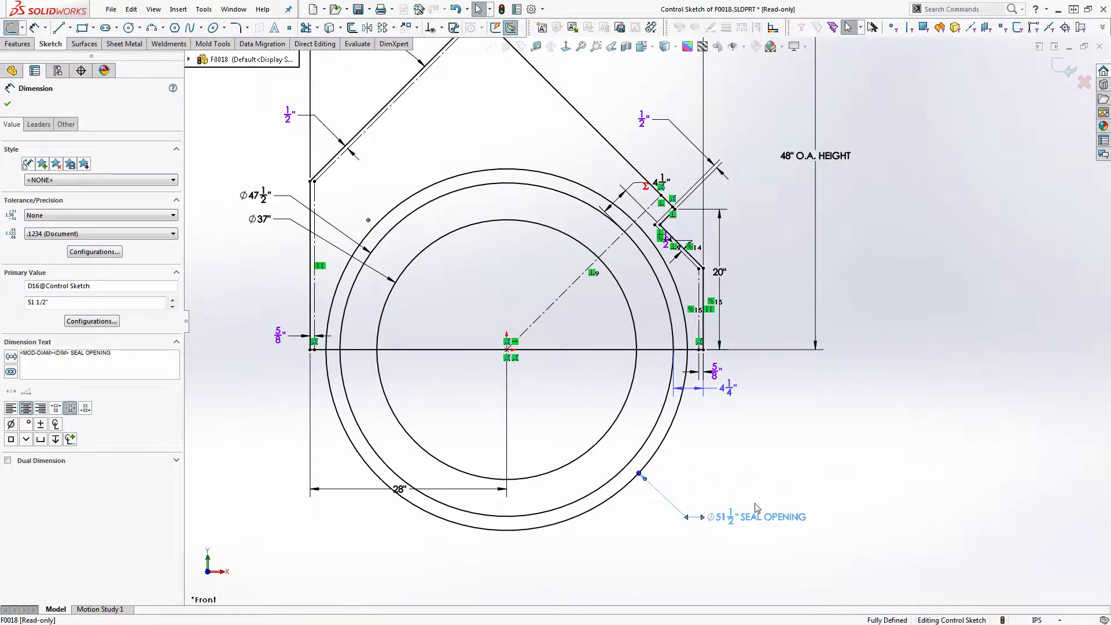
Step: Label the innermost circle's diameter dimension "INSIDE COVER DIAMETER" and move it clear of the middle circle's diameter dimension
double_click(259, 218)
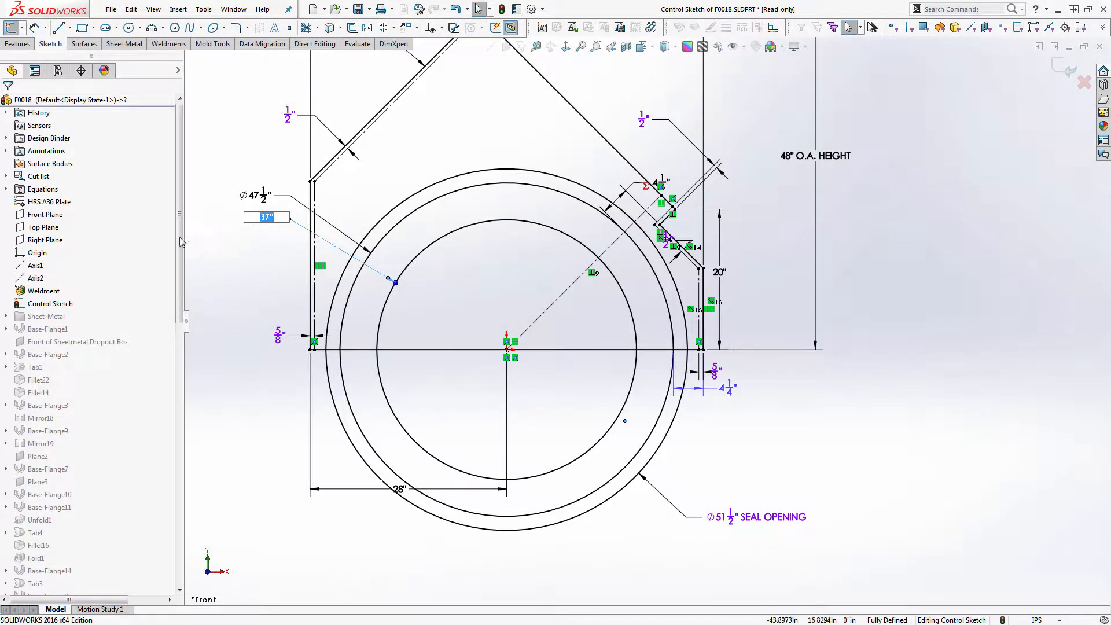
left_click(255, 236)
left_click(261, 221)
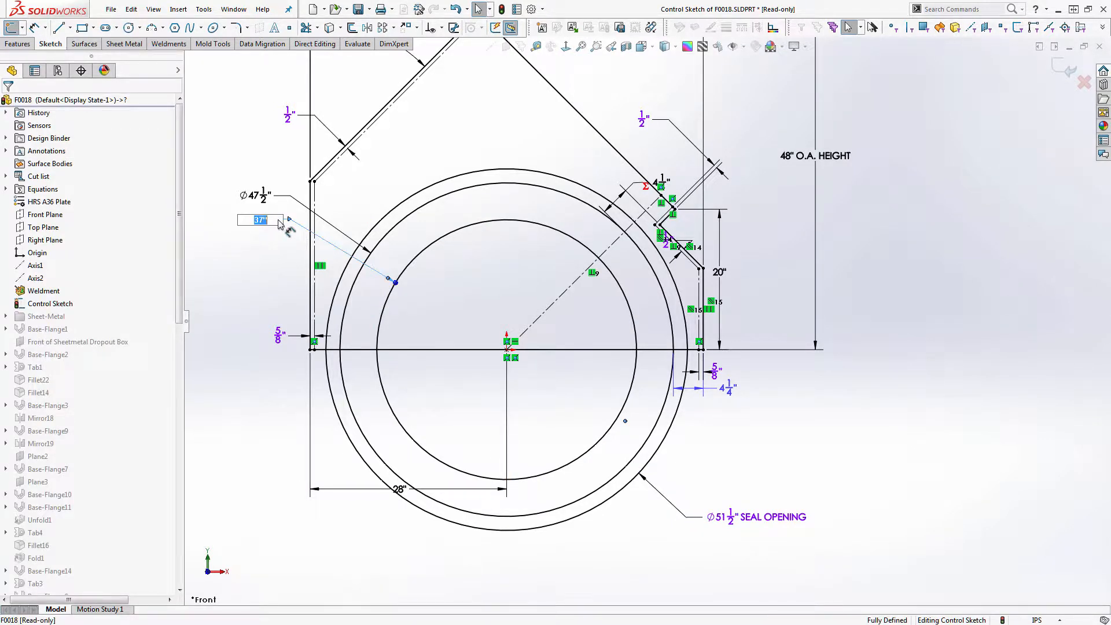
left_click(288, 220)
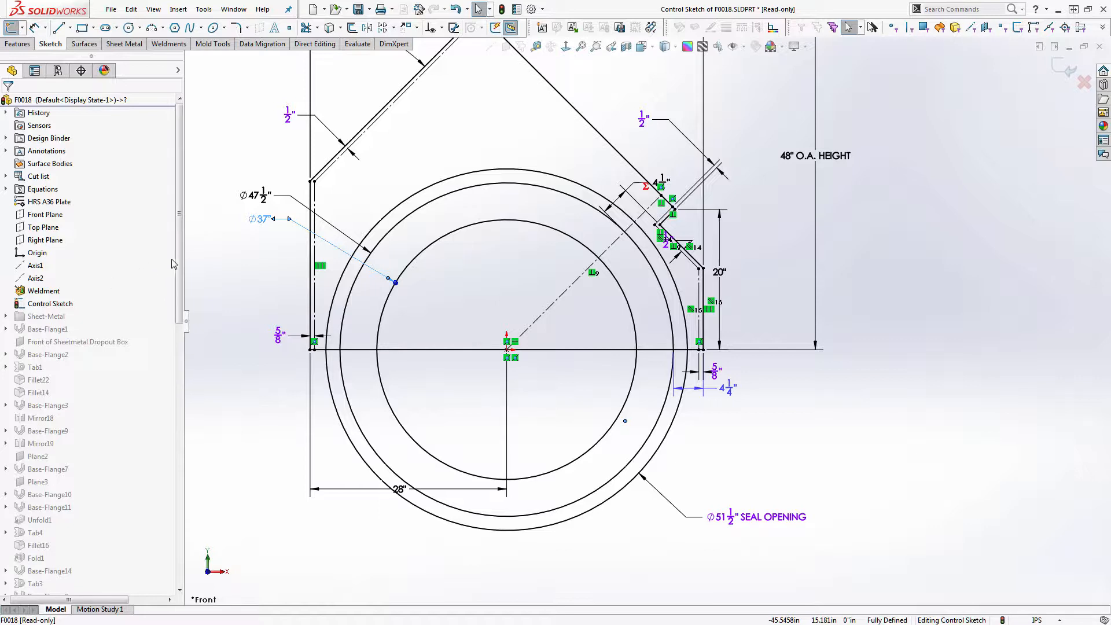
left_click(297, 224)
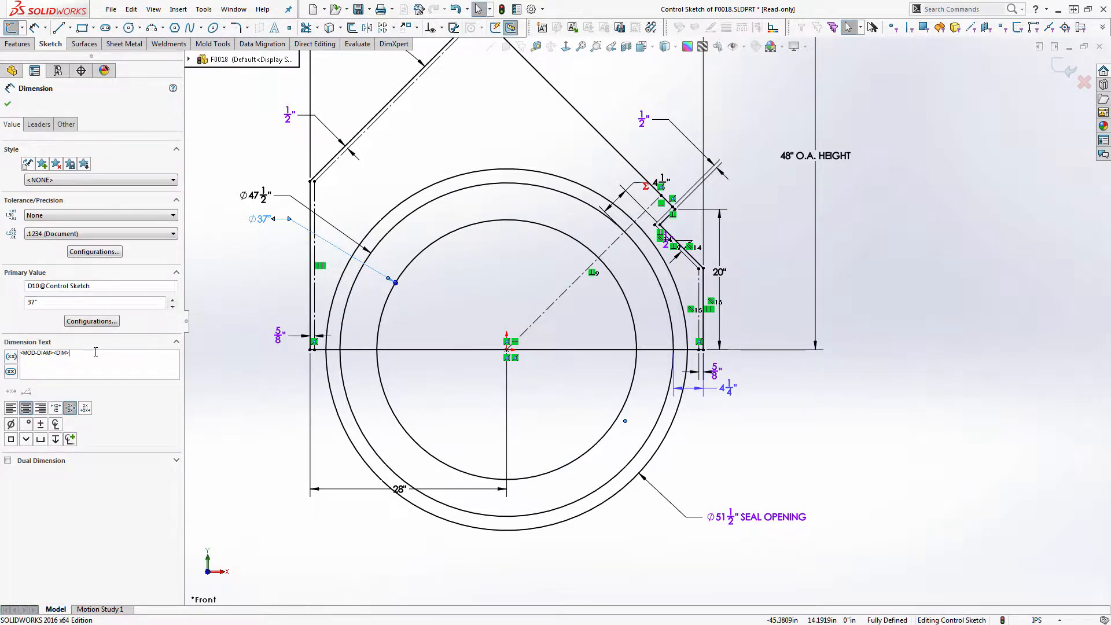
type("INSIDE CO")
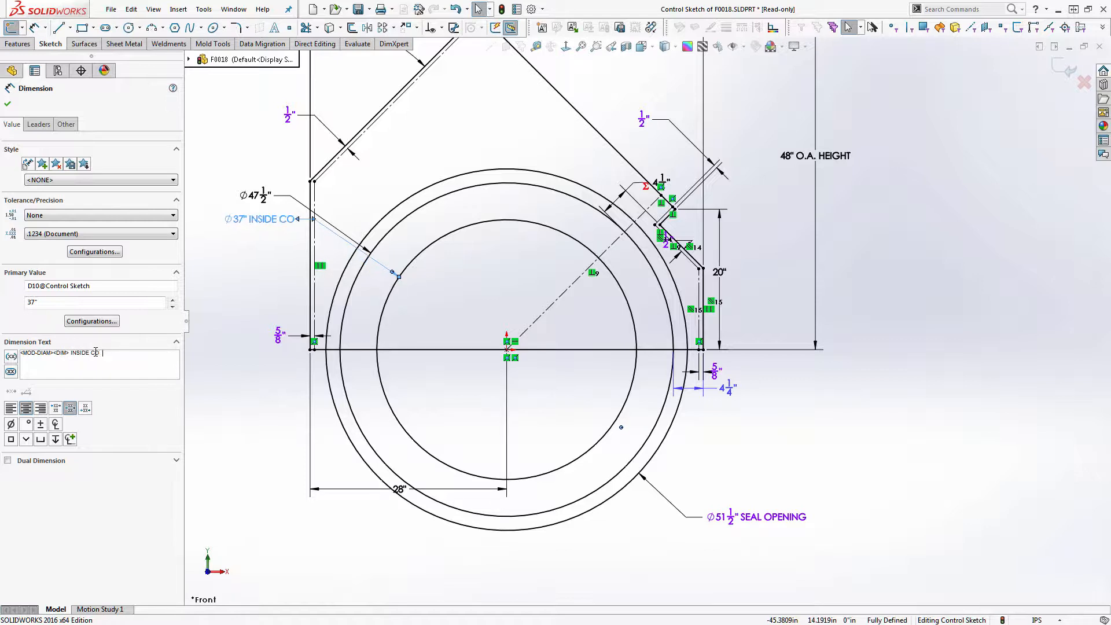
type("VER DIAMETER")
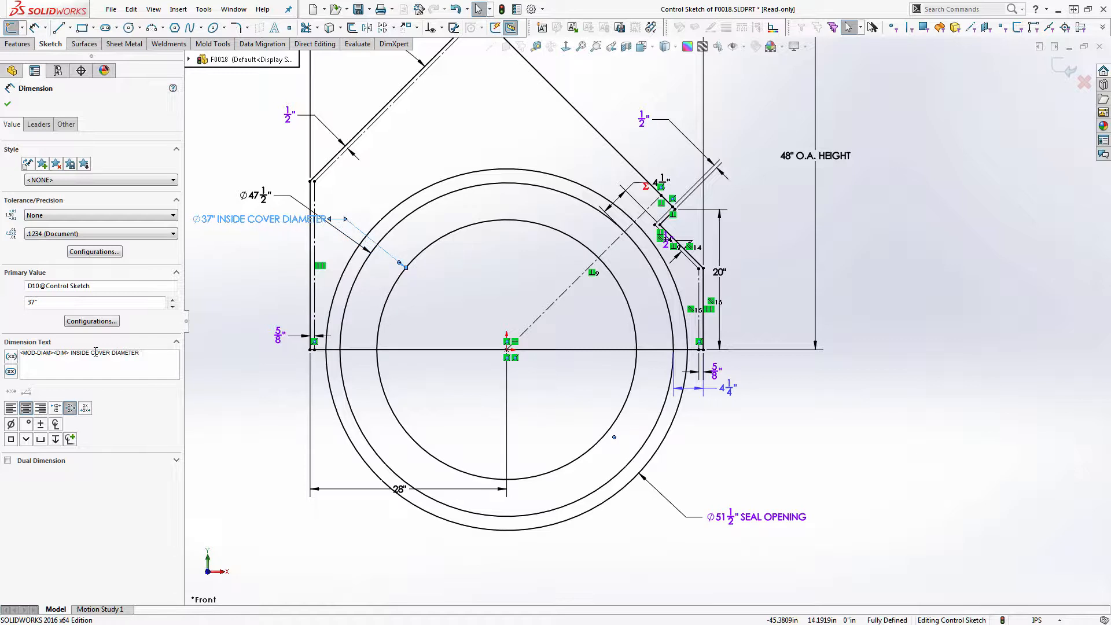
left_click_drag(266, 221, 217, 252)
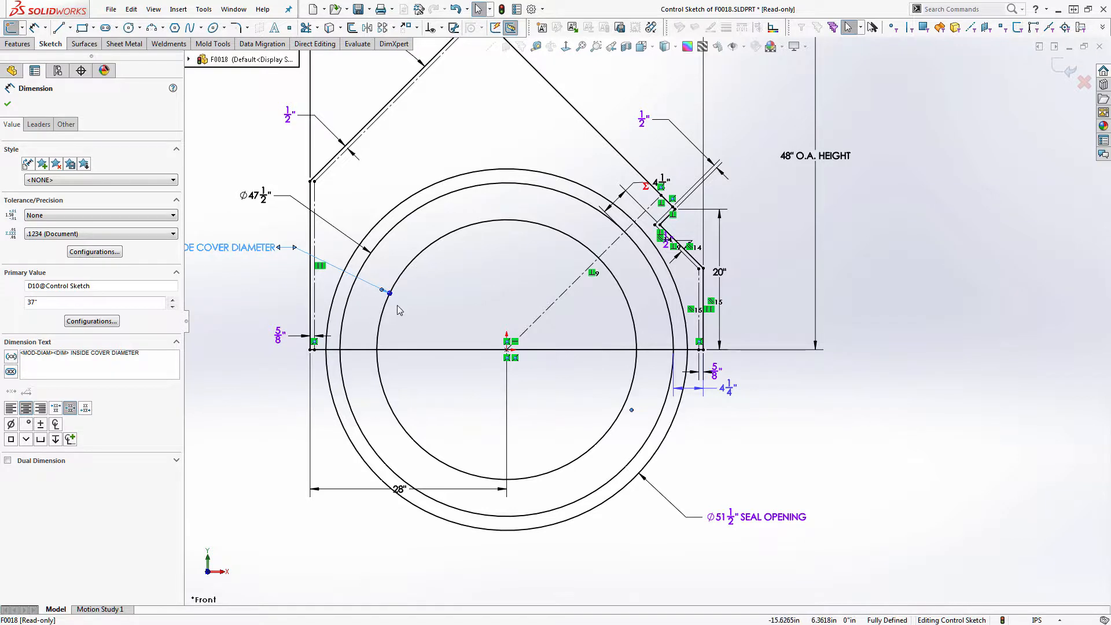
Step: Reposition the middle circle's diameter dimension and lower the 4 1/4" dimension away from the 5/8" dimension above it
scroll(347, 289, "up", 2)
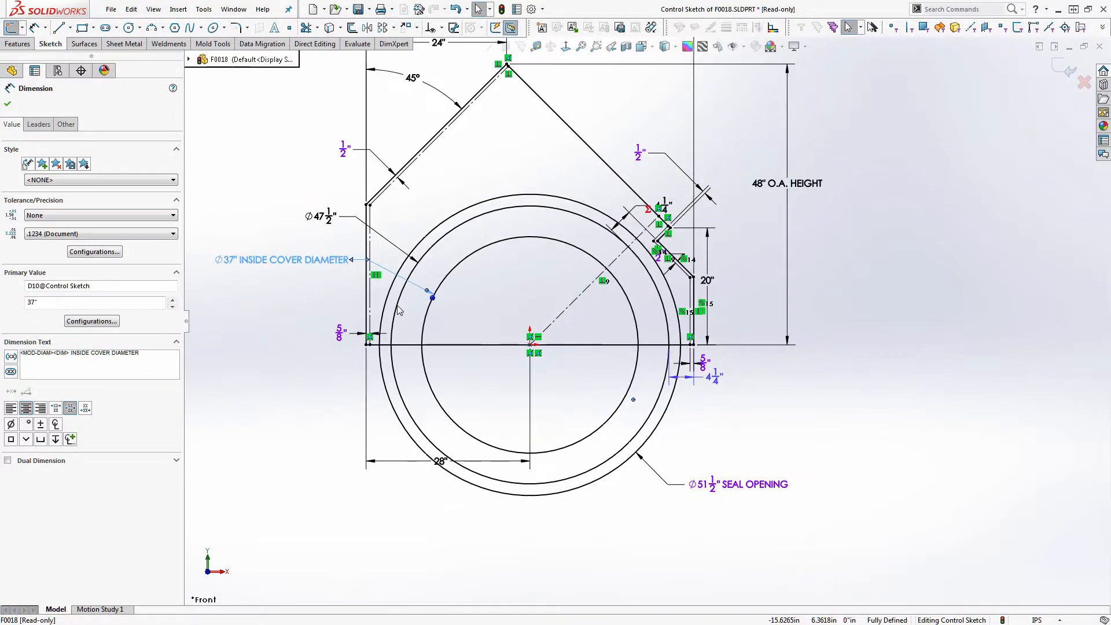
left_click(321, 234)
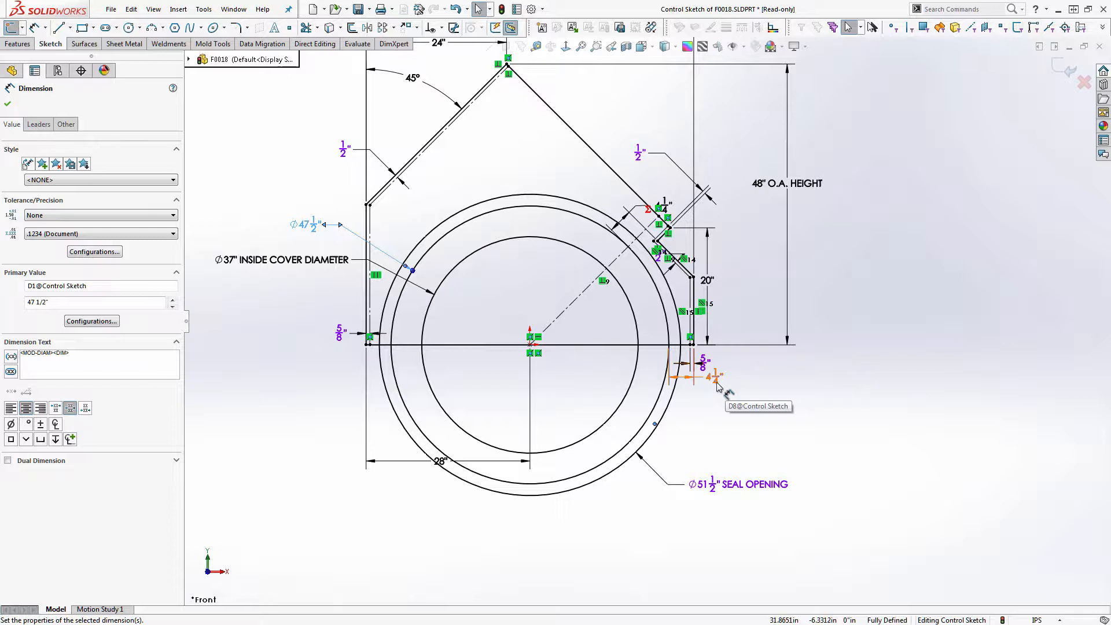
left_click_drag(717, 387, 718, 406)
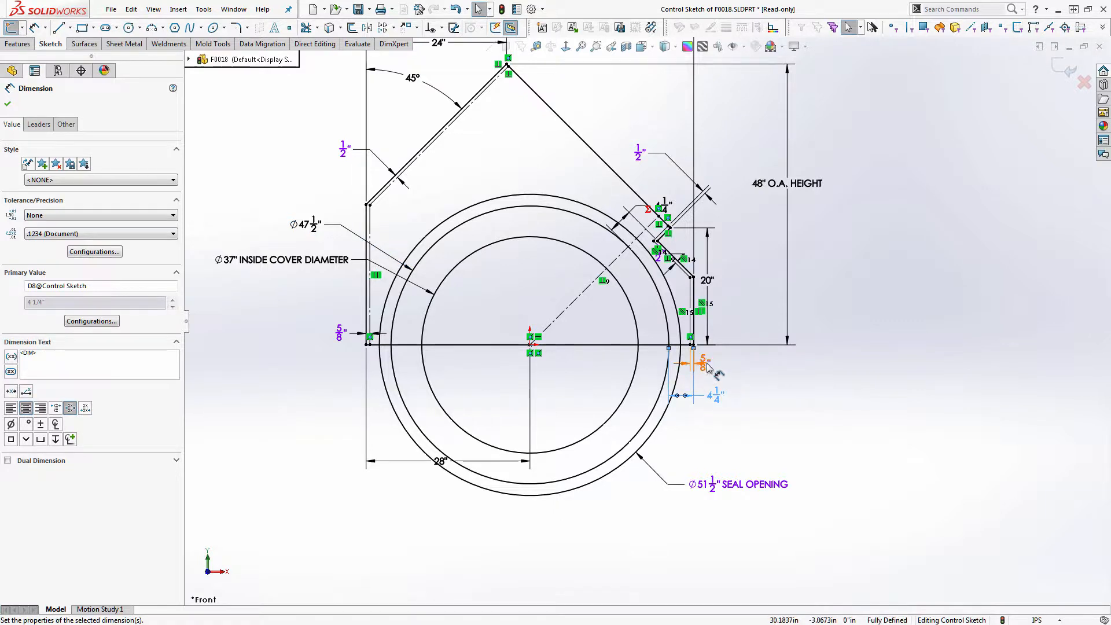
left_click(888, 428)
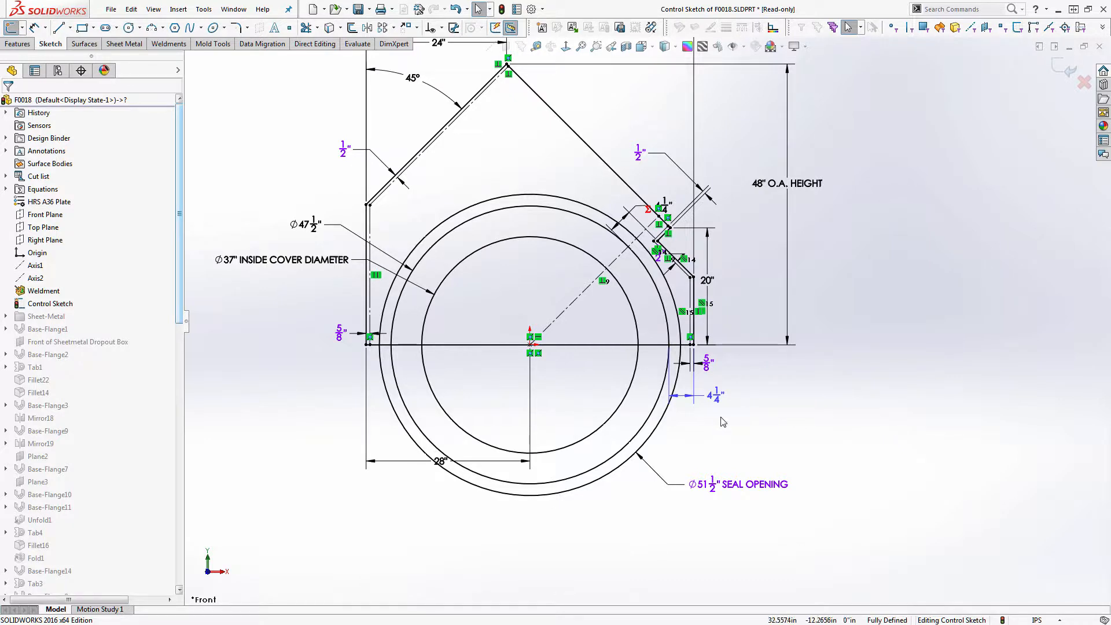
Step: Set the sketch color of the innermost circle, the inside cover diameter, to orange
left_click(602, 434)
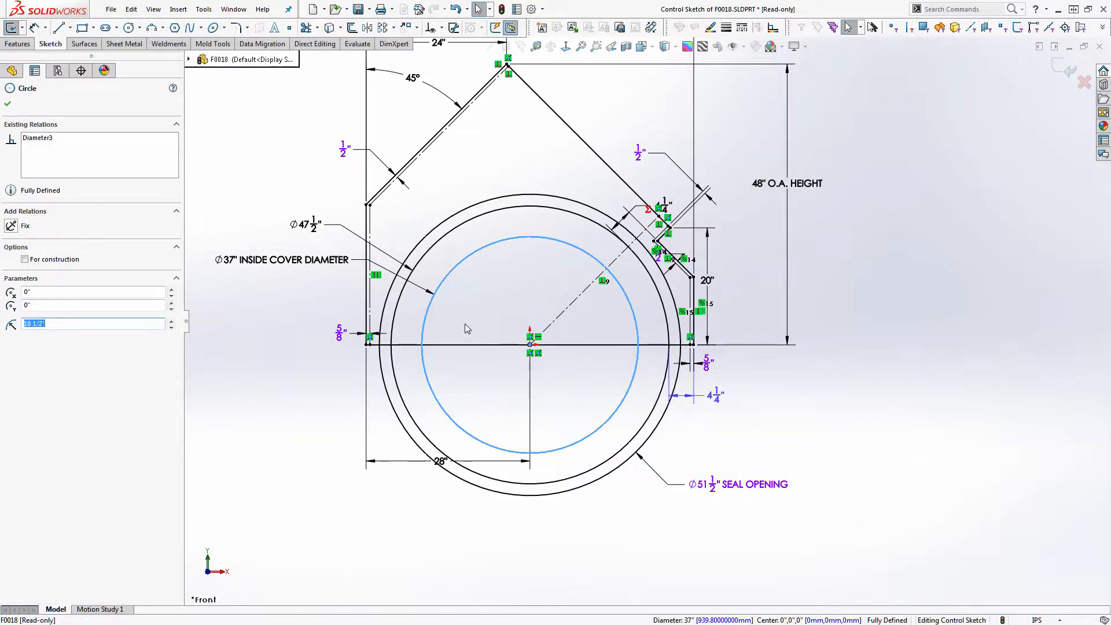
left_click(711, 28)
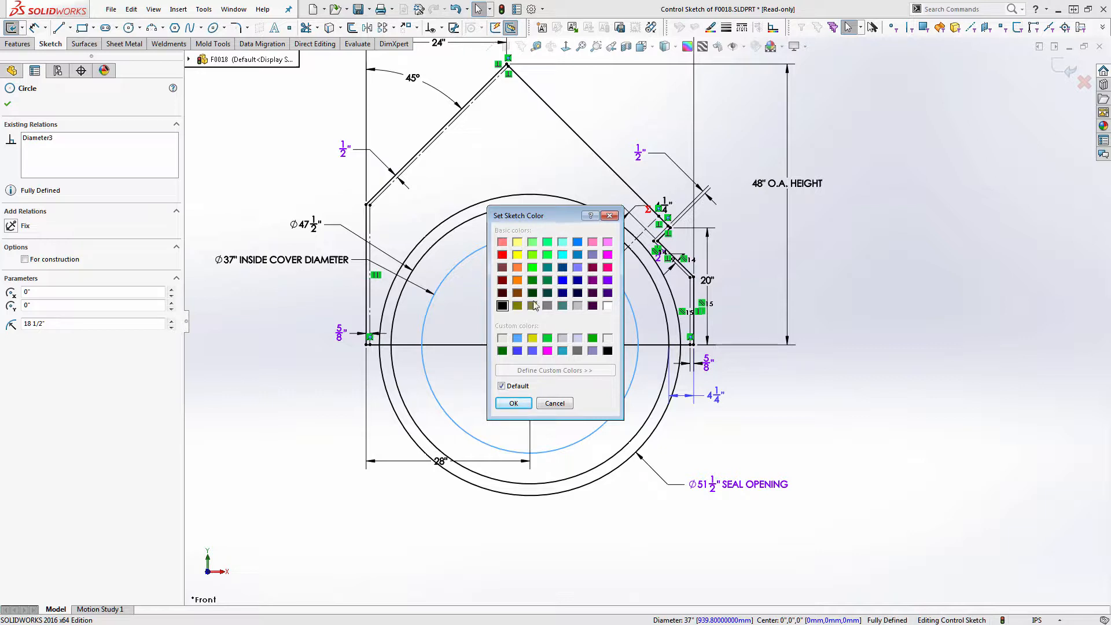
left_click(517, 270)
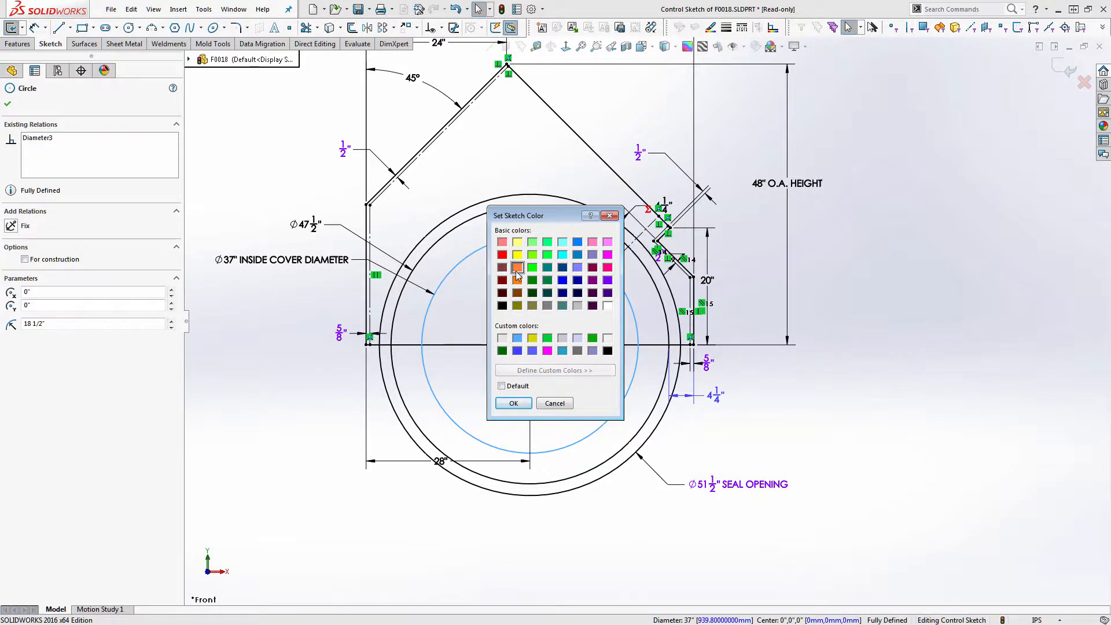
left_click(511, 403)
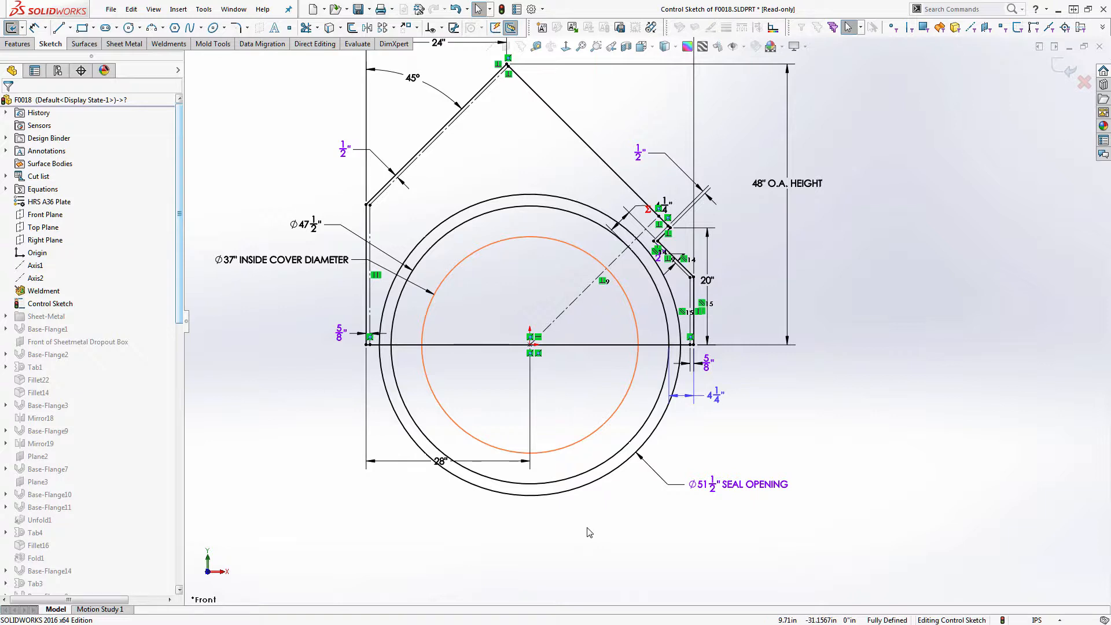
Step: Set the sketch color of the outermost circle, the seal opening, to the custom green
left_click(574, 496)
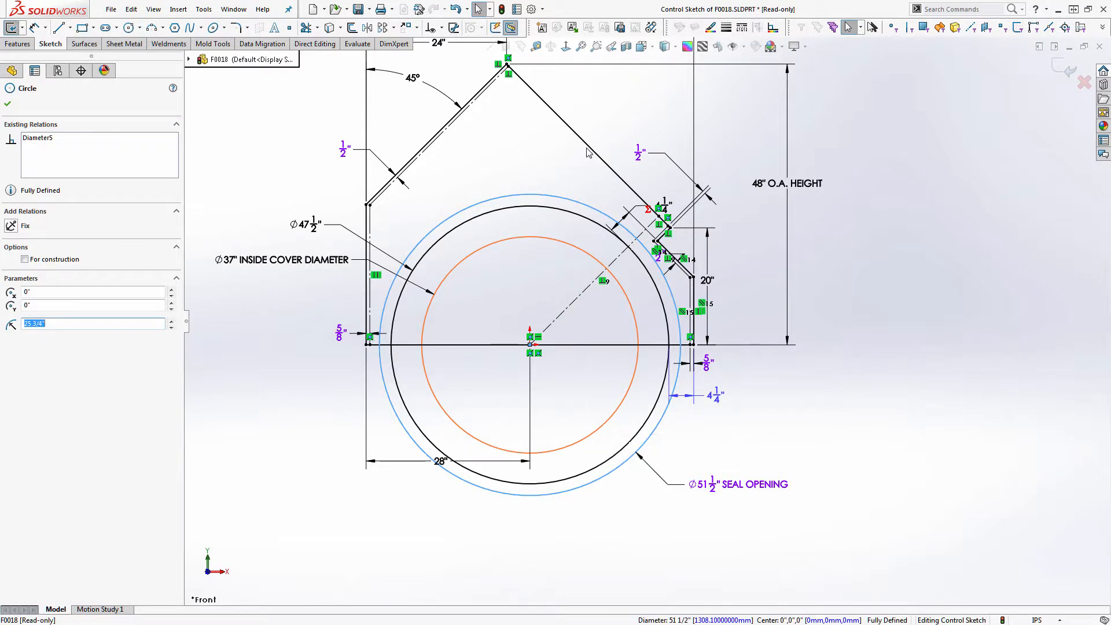
left_click(712, 26)
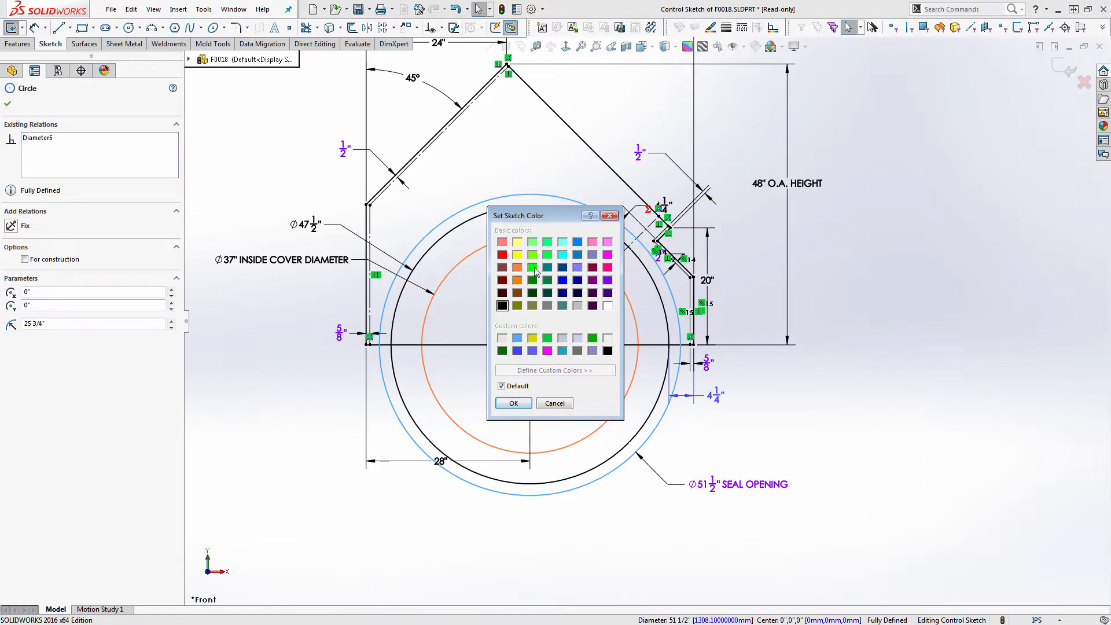
left_click(547, 339)
left_click(513, 404)
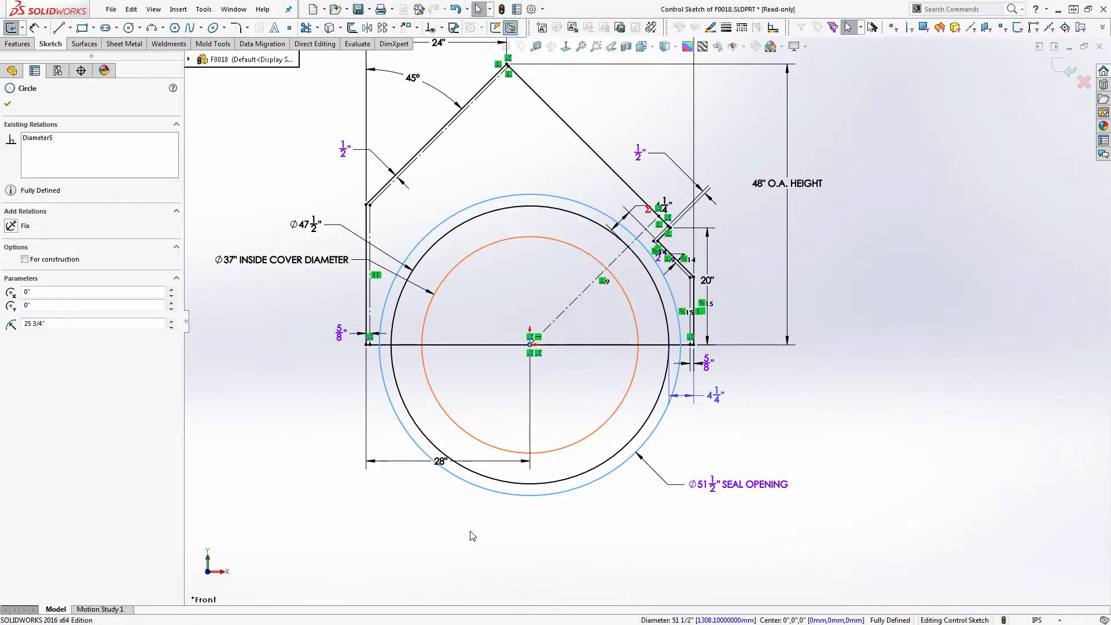
left_click(471, 536)
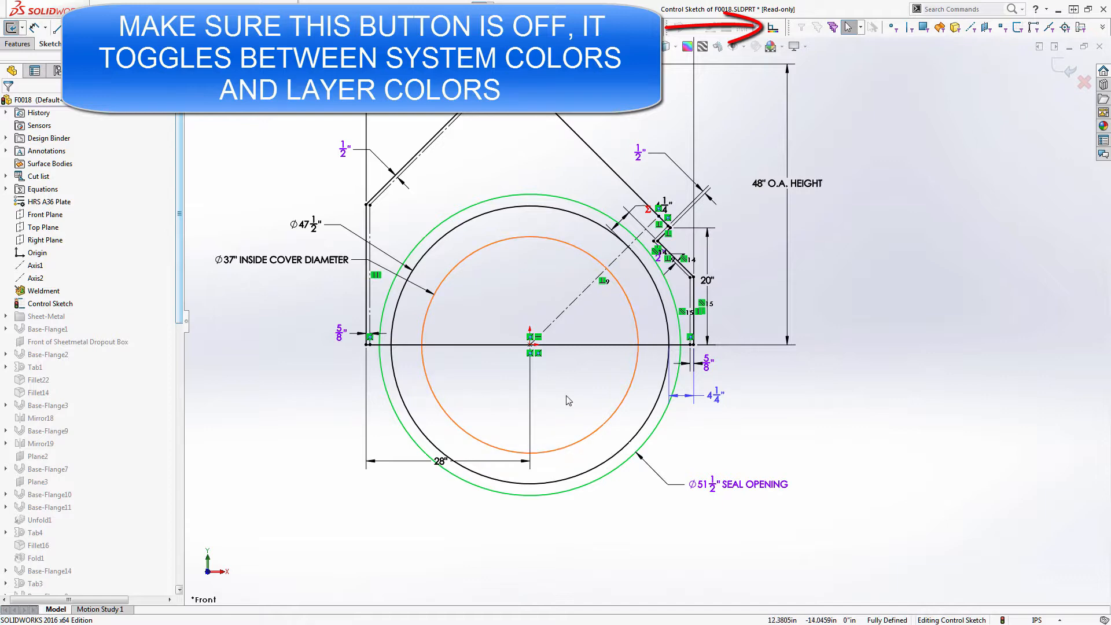
key("f")
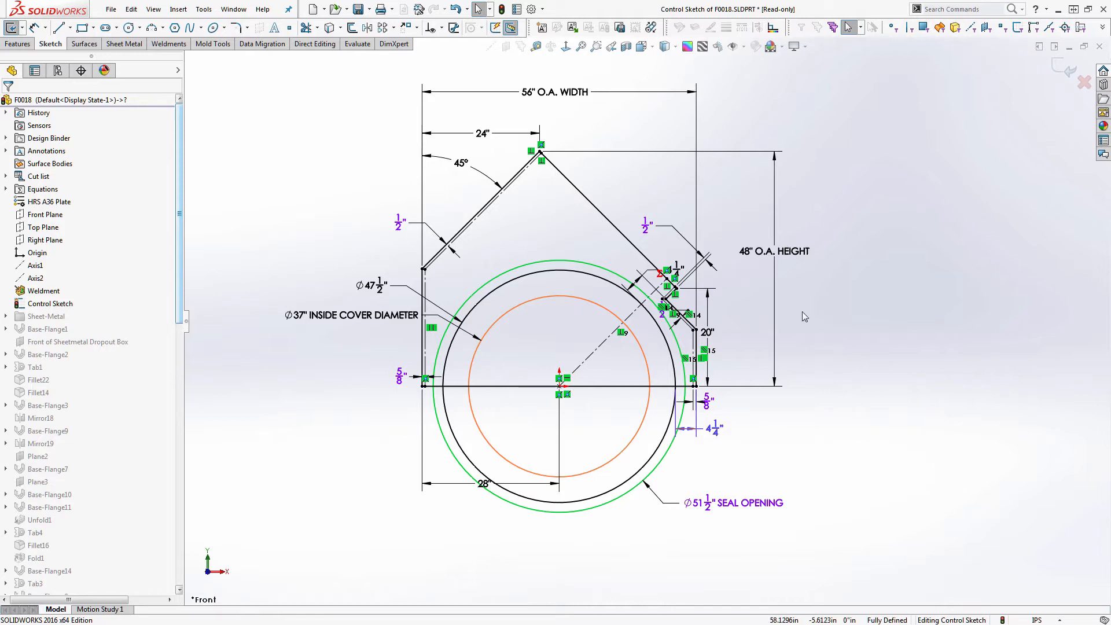
left_click(696, 146)
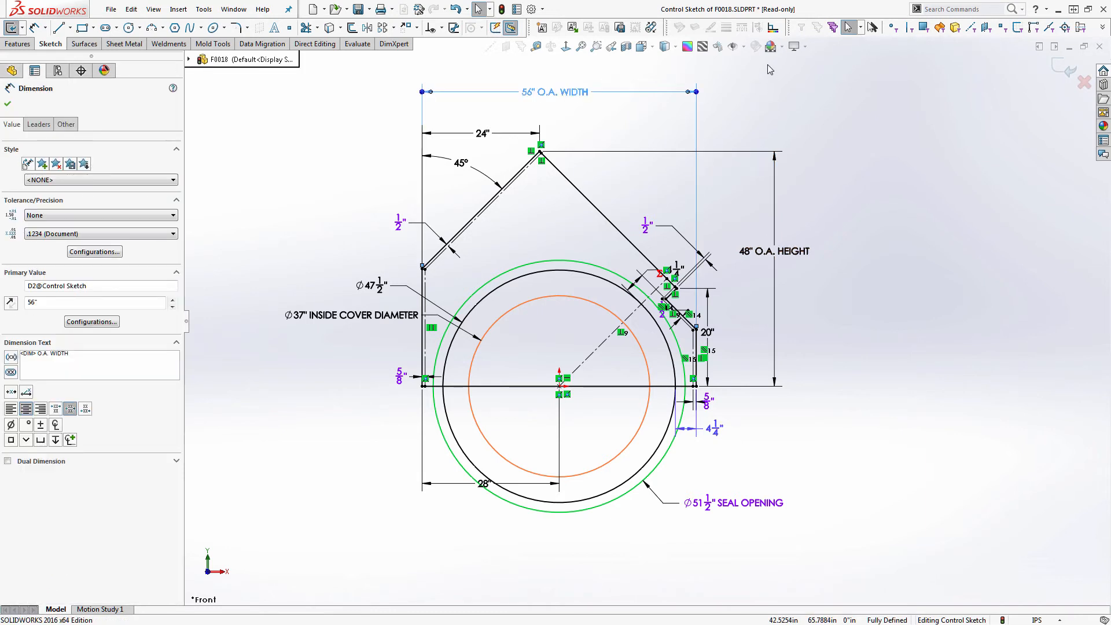
left_click(749, 65)
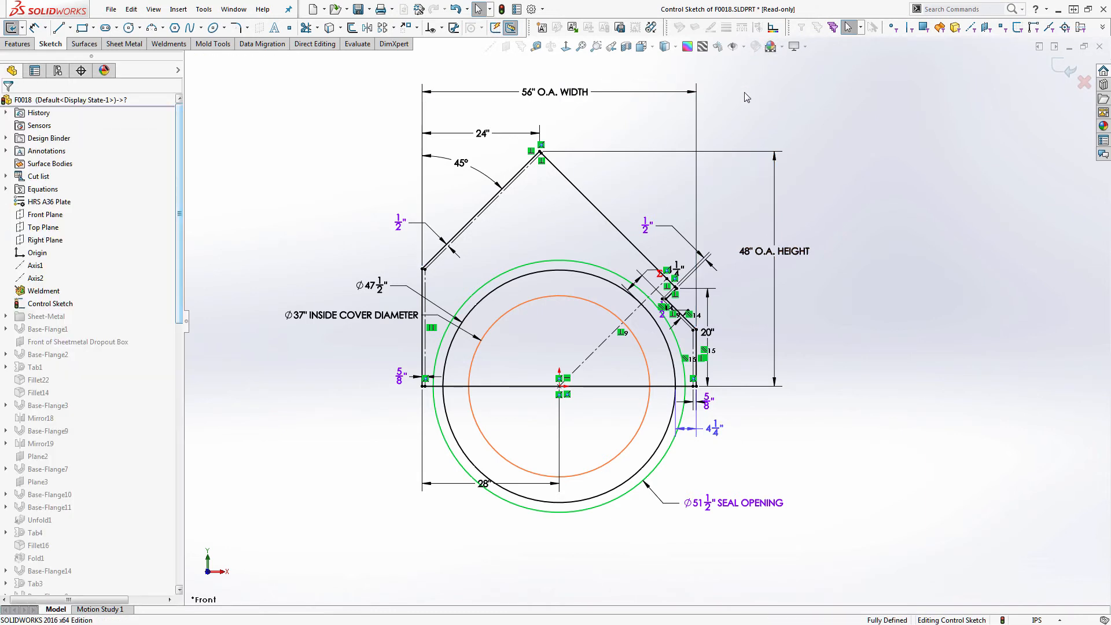